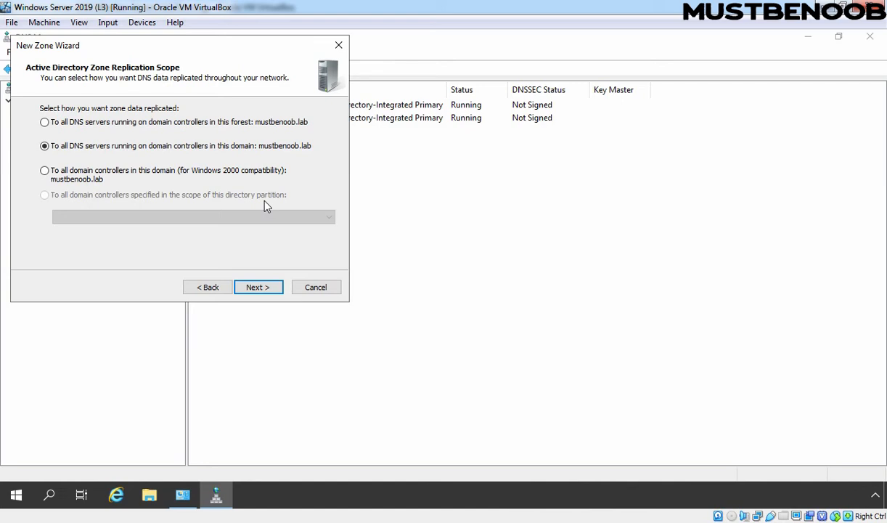
Step: Cancel the new zone setup and create a DNS directory partition named ADCustomPartition with dnscmd in an administrator PowerShell
left_click(316, 287)
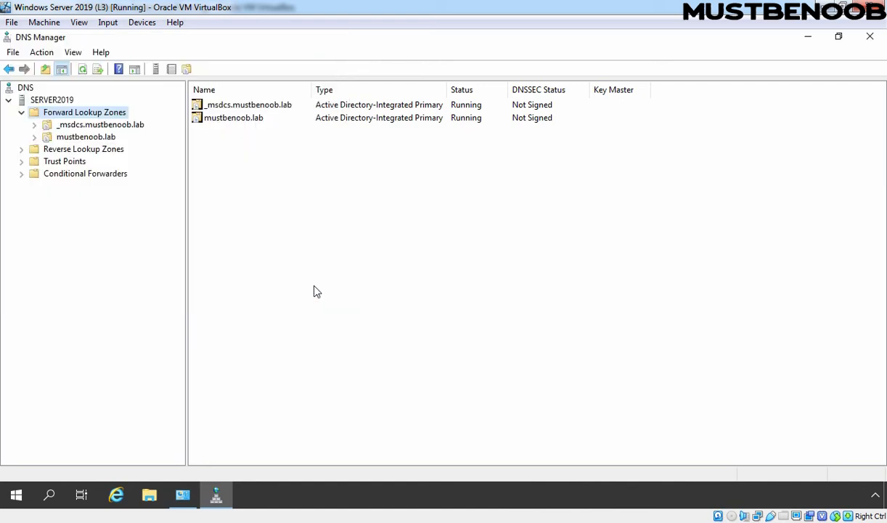
right_click(13, 496)
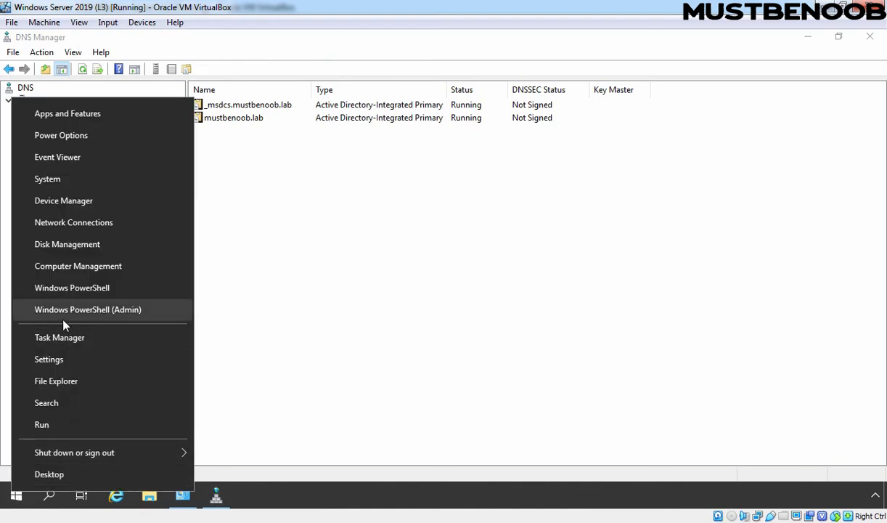
left_click(113, 311)
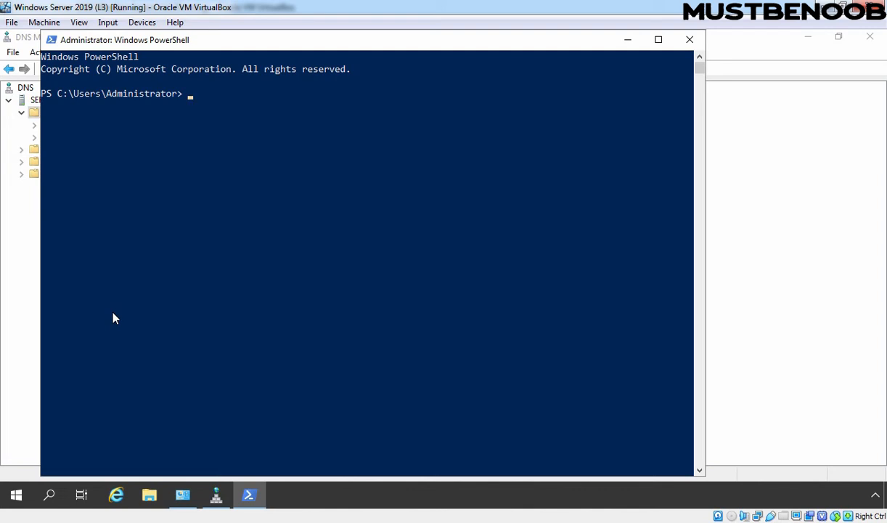
type("dnscmd /createdirectorypart")
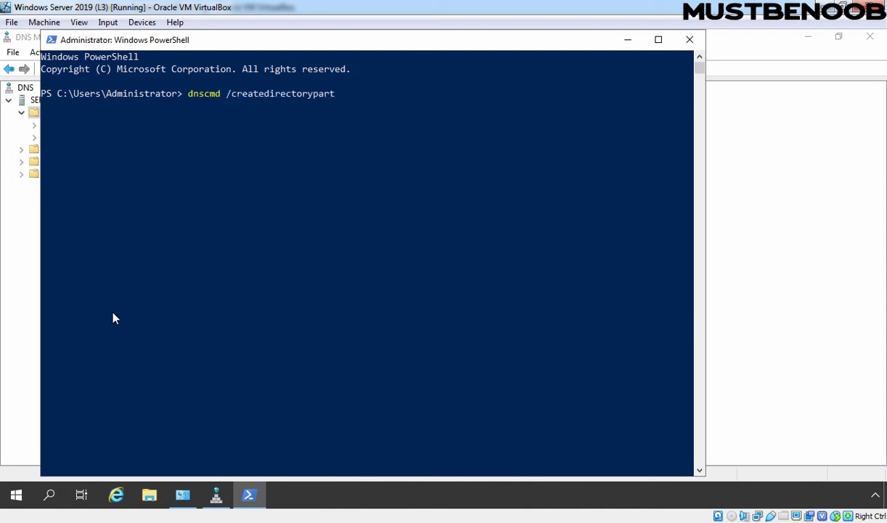
type("ition ADCustomPartition")
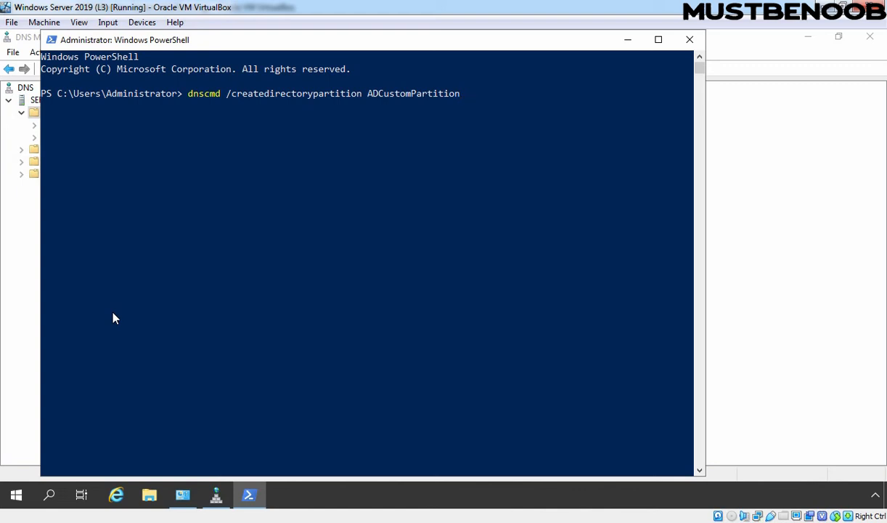
key("Return")
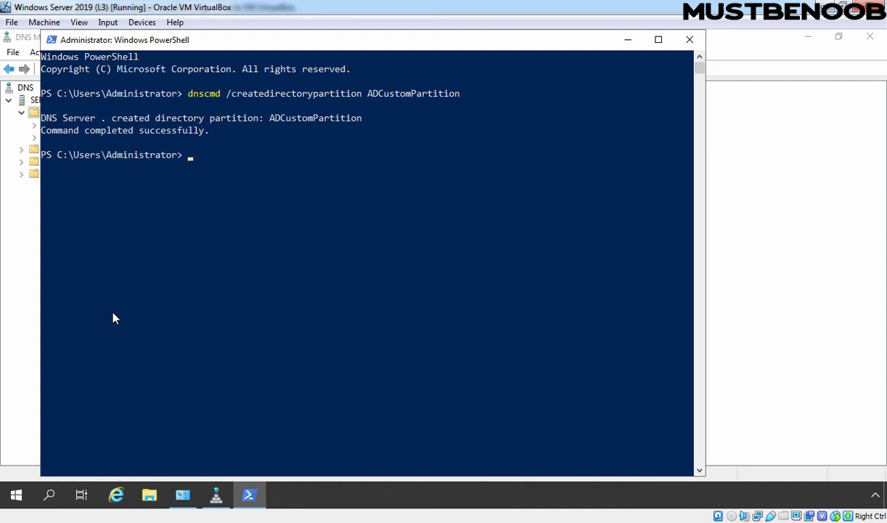
Step: List the DNS server's directory partitions with dnscmd /enumdirectorypartitions
type("dnscmd /enumdirec")
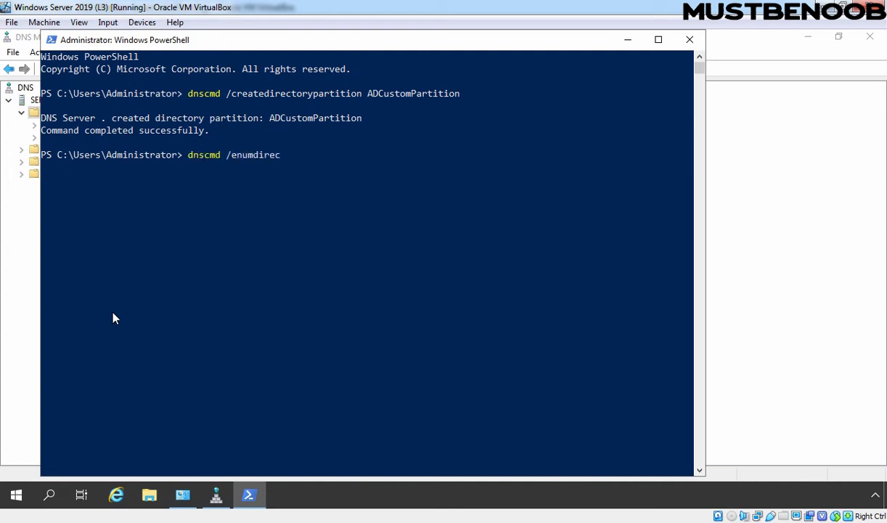
type("torypartitions")
key("Return")
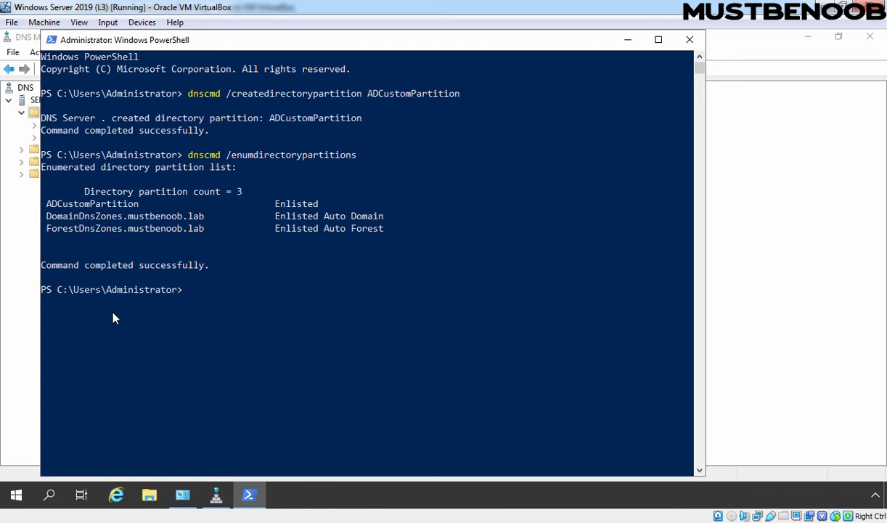
Step: In DNS Manager, start a new Active Directory-stored primary forward lookup zone replicated to domain controllers in the ADCustomPartition scope
left_click(820, 283)
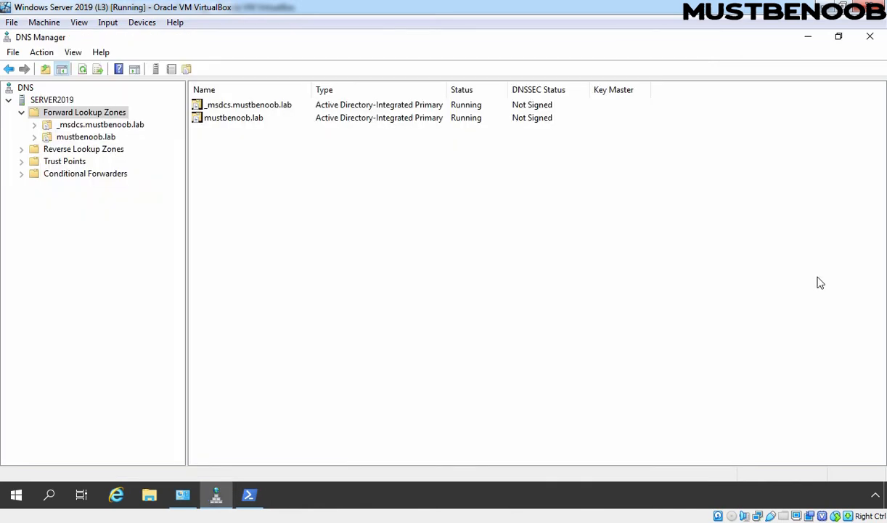
left_click(85, 113)
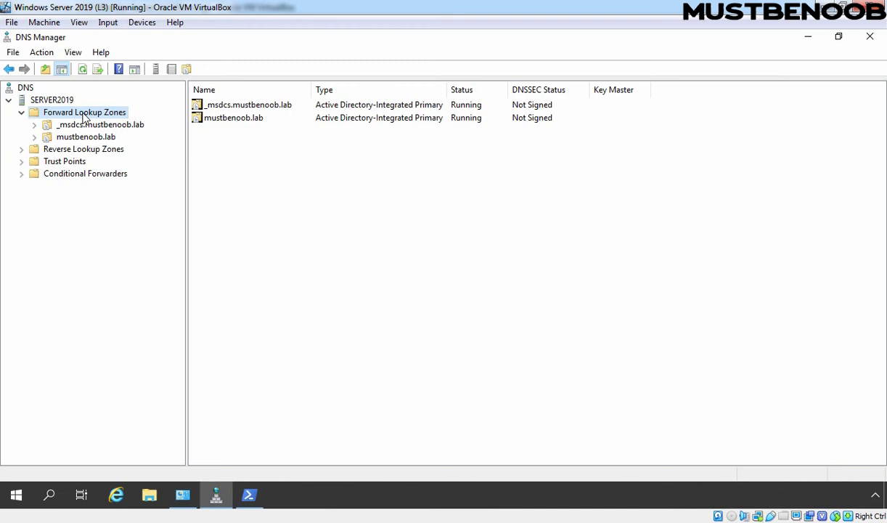
right_click(85, 115)
left_click(119, 123)
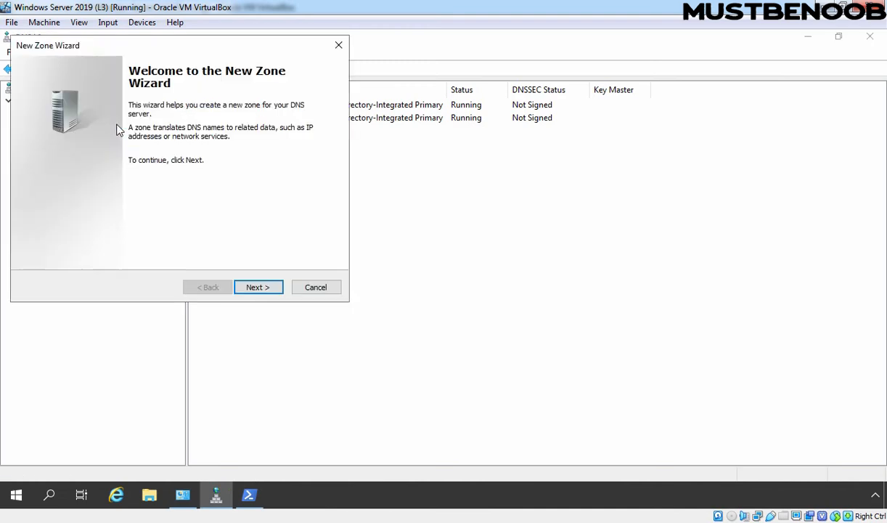
left_click(262, 289)
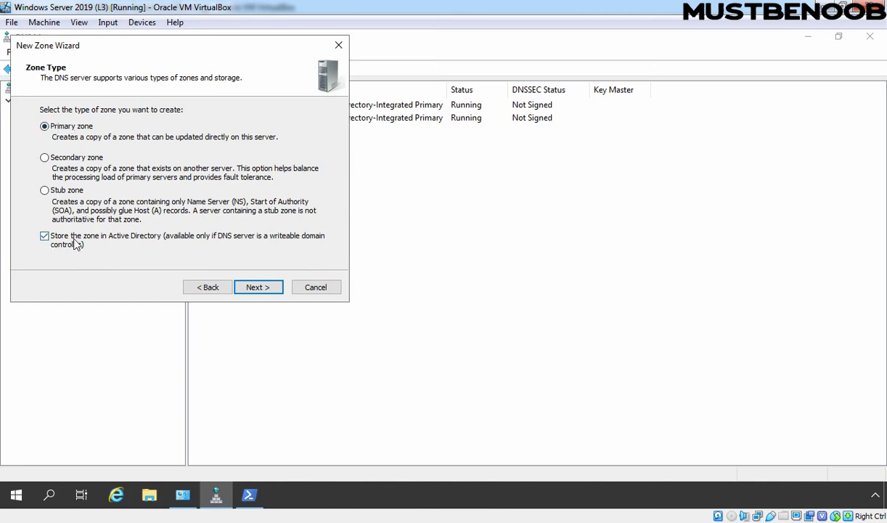
left_click(259, 289)
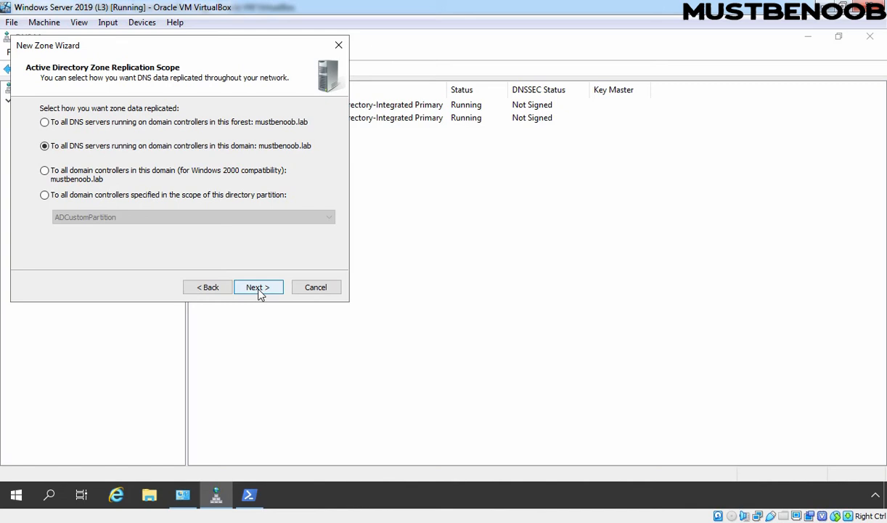
left_click(44, 195)
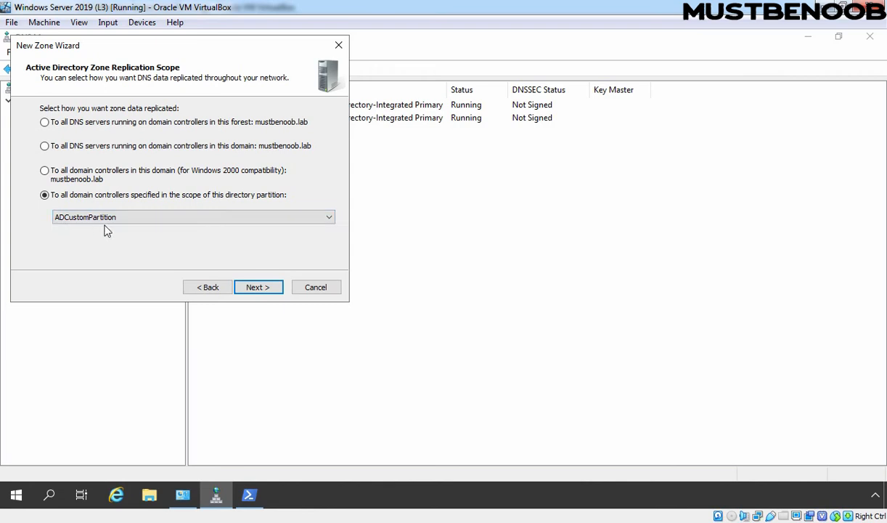
left_click(257, 288)
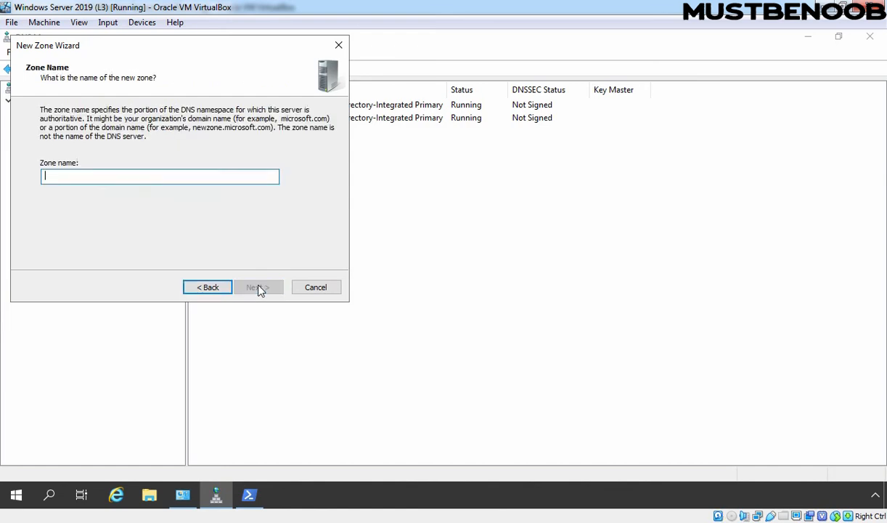
Step: Name the zone mustbenoob.com, allow only secure dynamic updates, and finish creating it
type("mu")
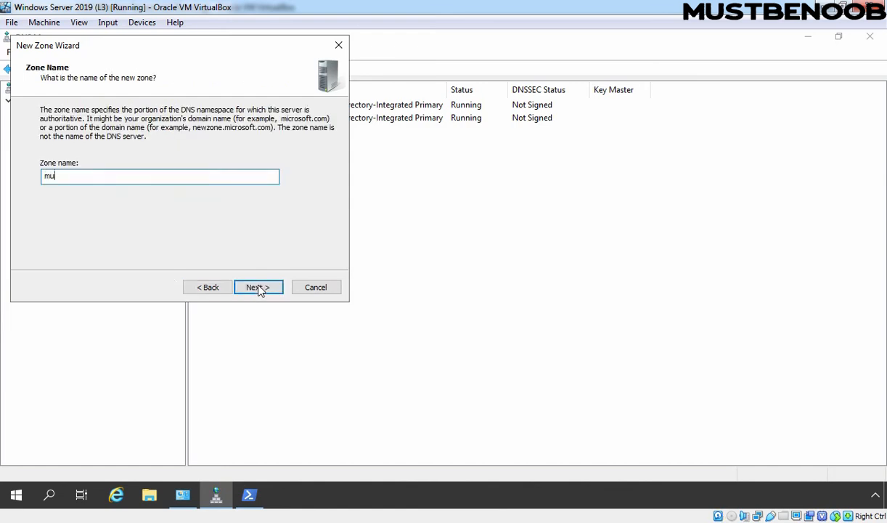
type("stbenoob.com")
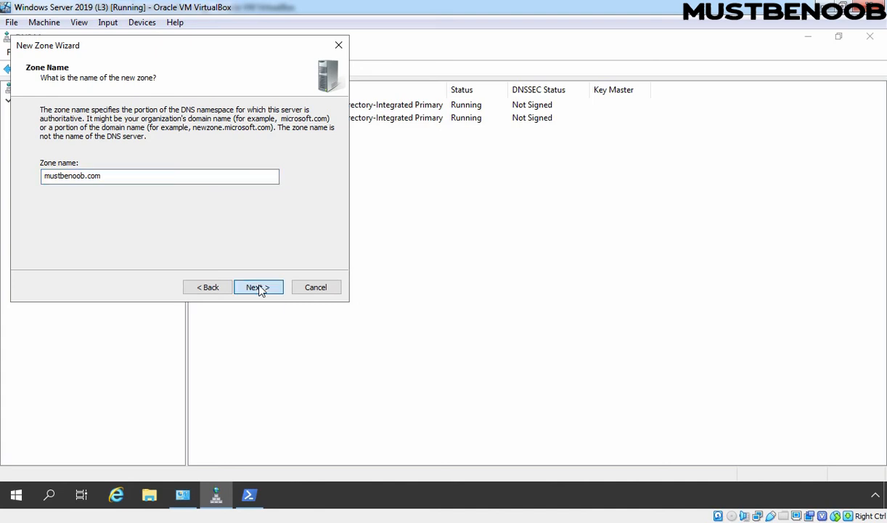
left_click(259, 288)
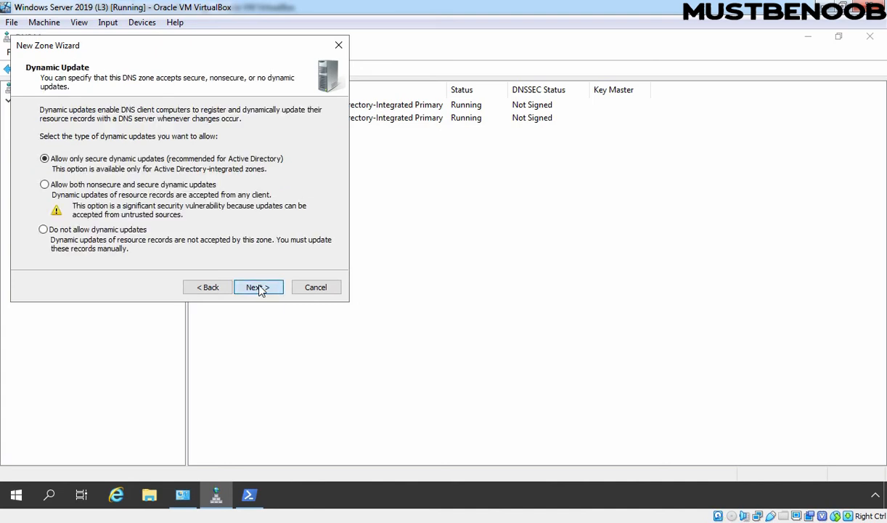
left_click(259, 288)
left_click(260, 288)
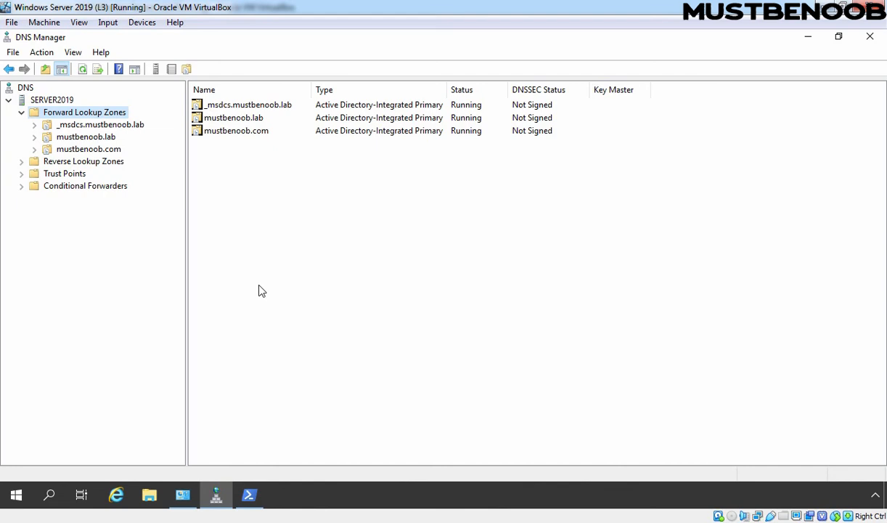
Step: Check the zone type and replication scope settings in the mustbenoob.com zone's properties
left_click(76, 151)
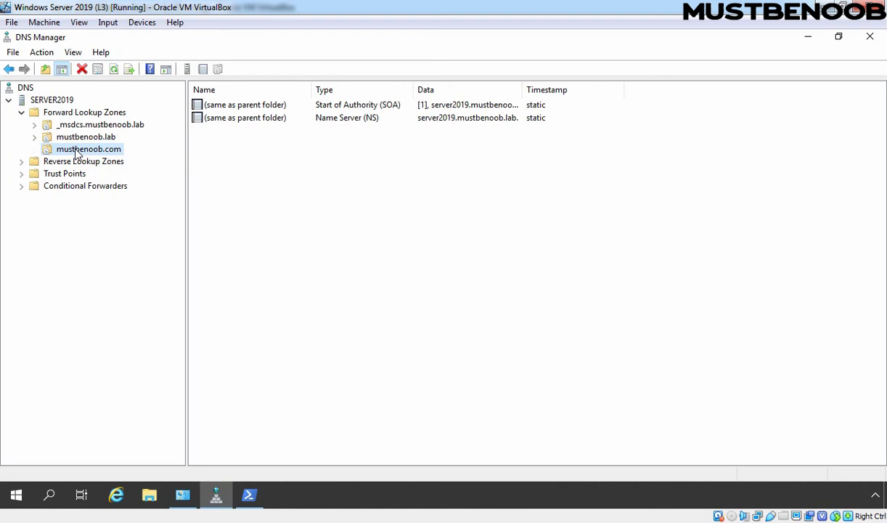
right_click(78, 153)
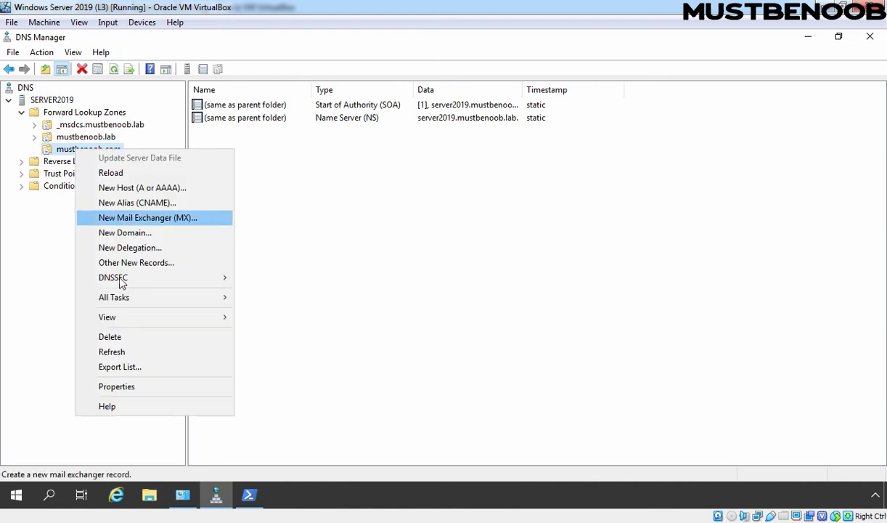
left_click(136, 373)
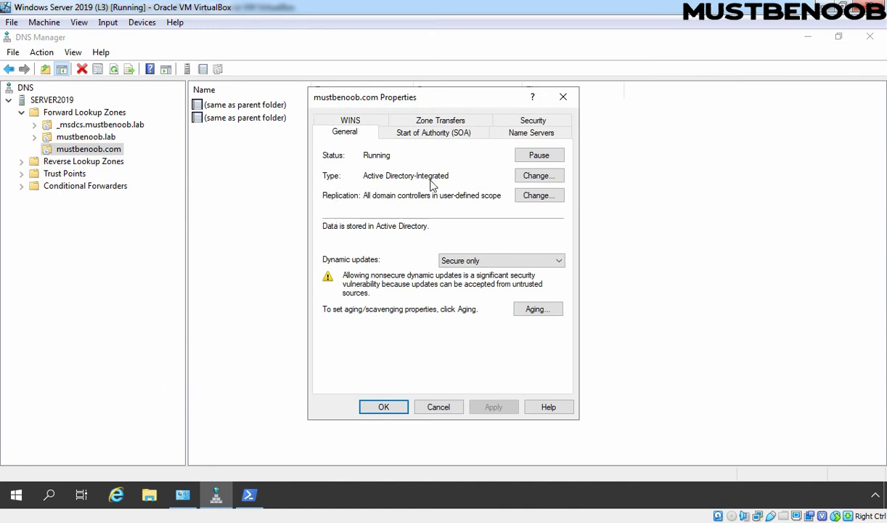
left_click(527, 178)
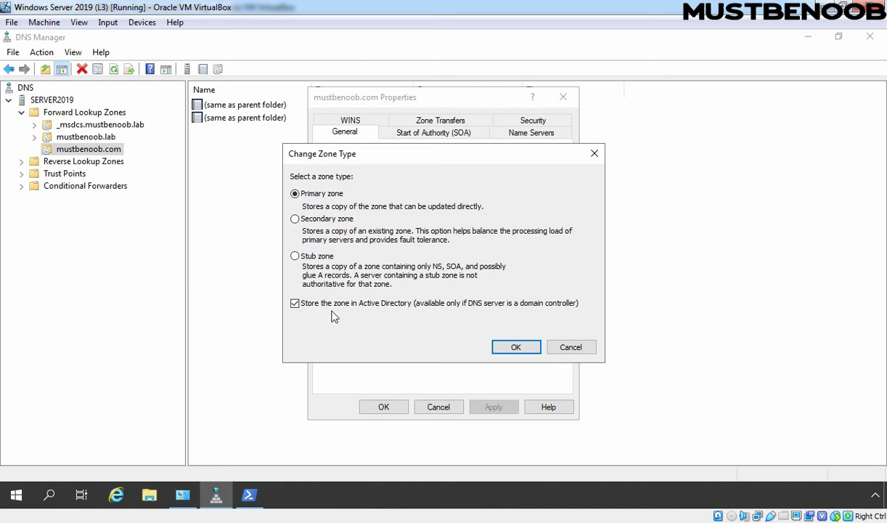
left_click(500, 347)
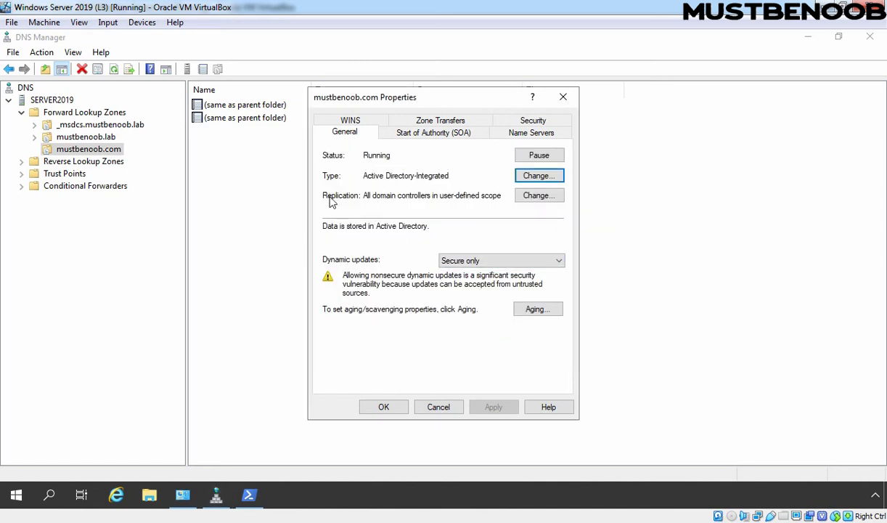
left_click(537, 197)
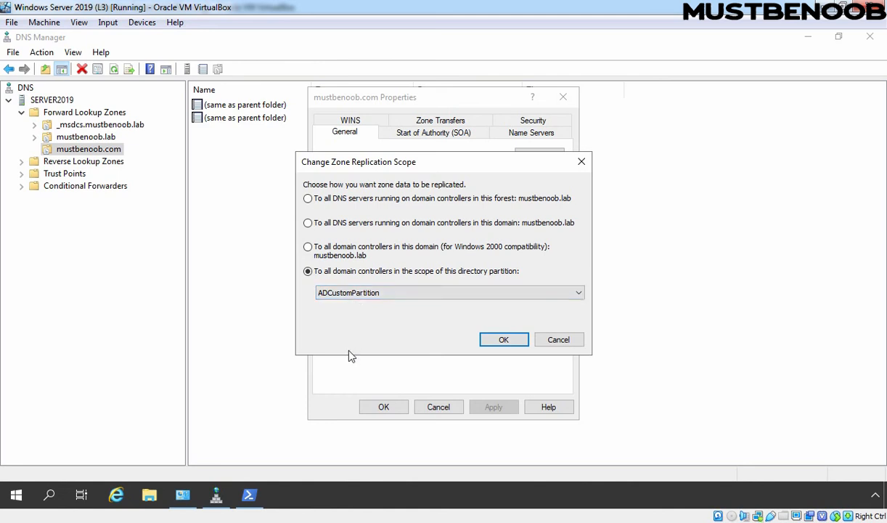
Step: Query the mustbenoob.com zone with dnscmd /zoneinfo in PowerShell and highlight its directory partition entry
left_click(251, 499)
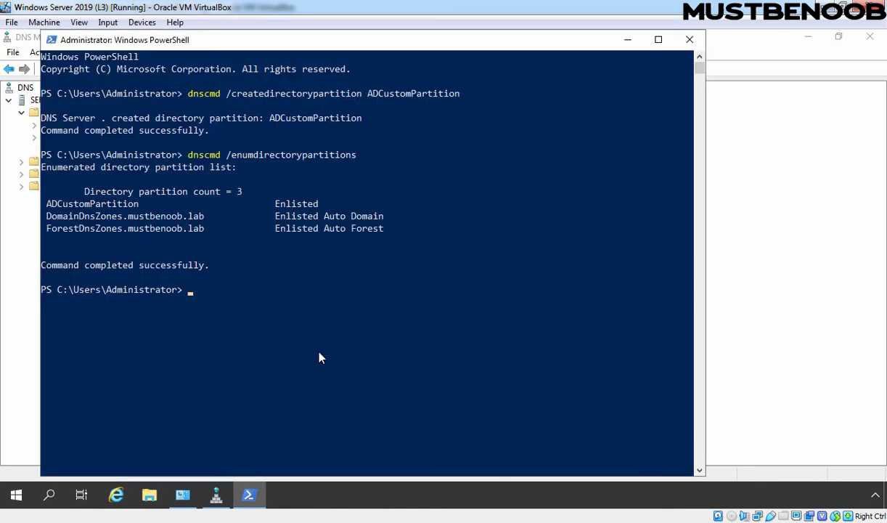
type("dnscmd /zoneinf")
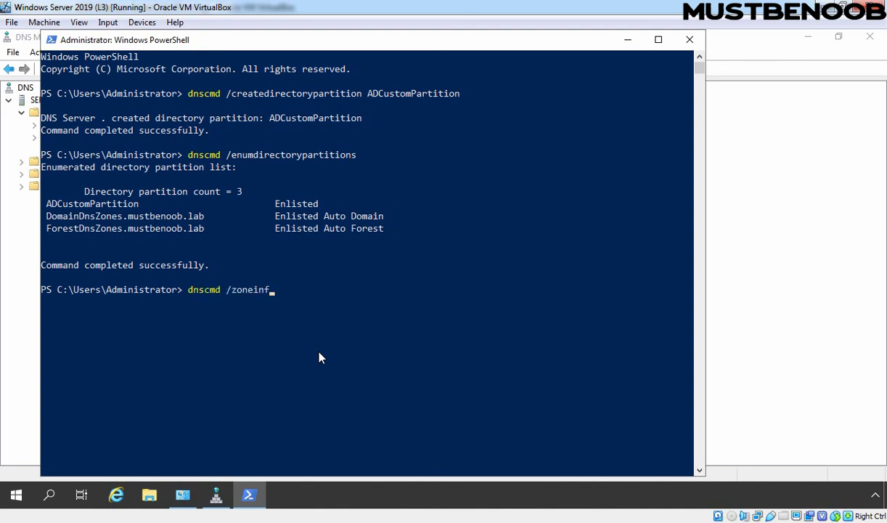
type("o mustbenoob.com")
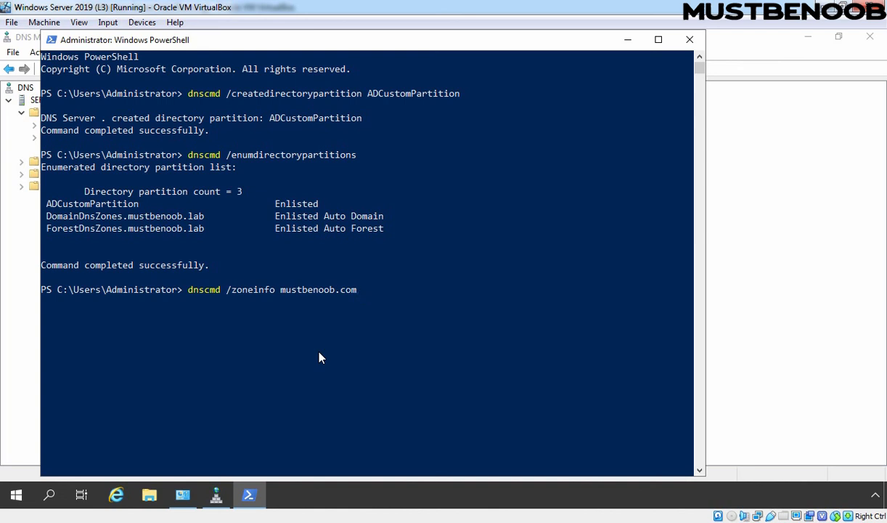
key("Return")
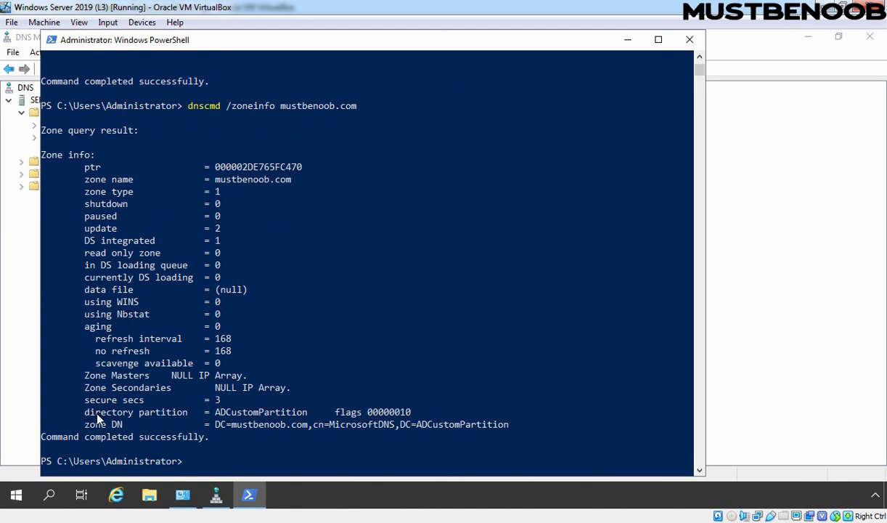
left_click_drag(80, 412, 232, 415)
left_click_drag(297, 414, 311, 414)
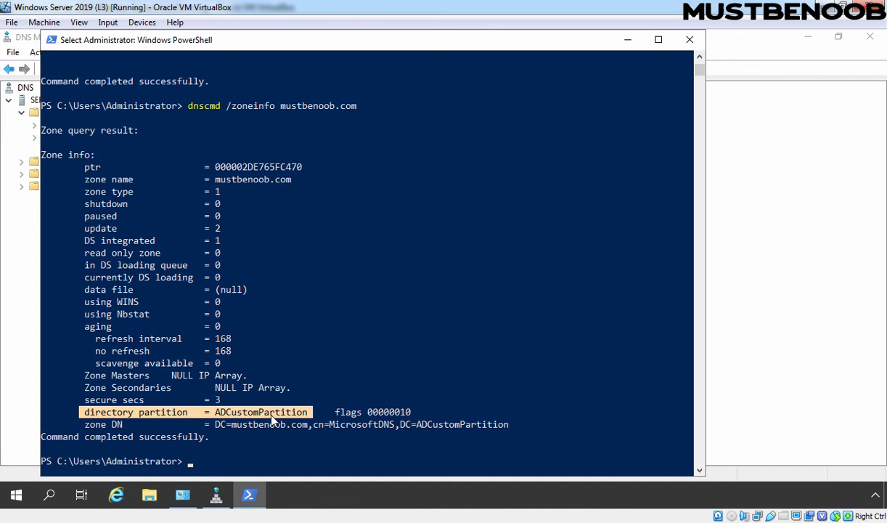
Step: Run dnscmd /zoneinfo for mustbenoob.lab and highlight that zone's directory partition entry
key("Escape")
key("Up")
key("BackSpace")
key("BackSpace")
key("BackSpace")
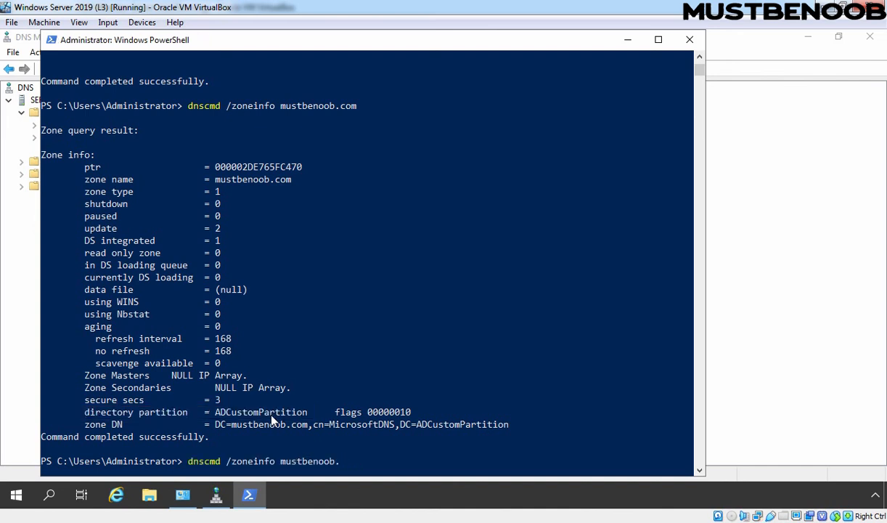
type("lab")
key("Return")
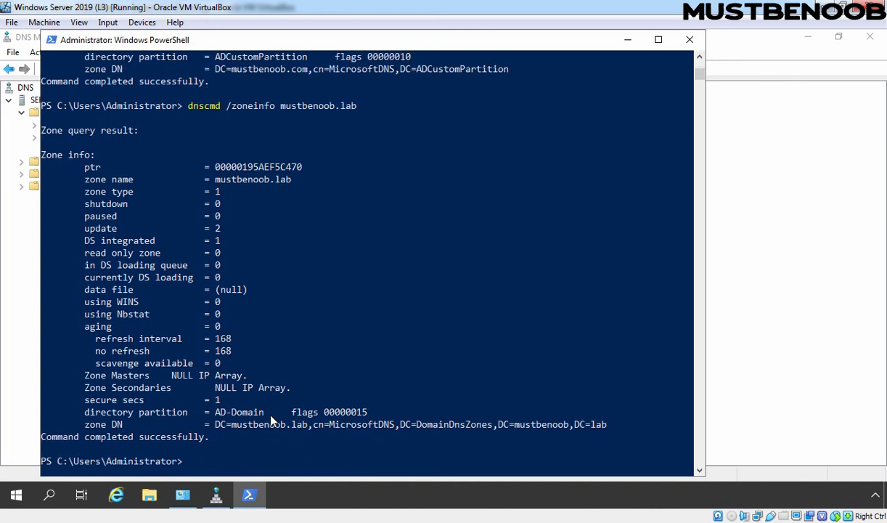
left_click(82, 414)
left_click_drag(83, 415, 268, 416)
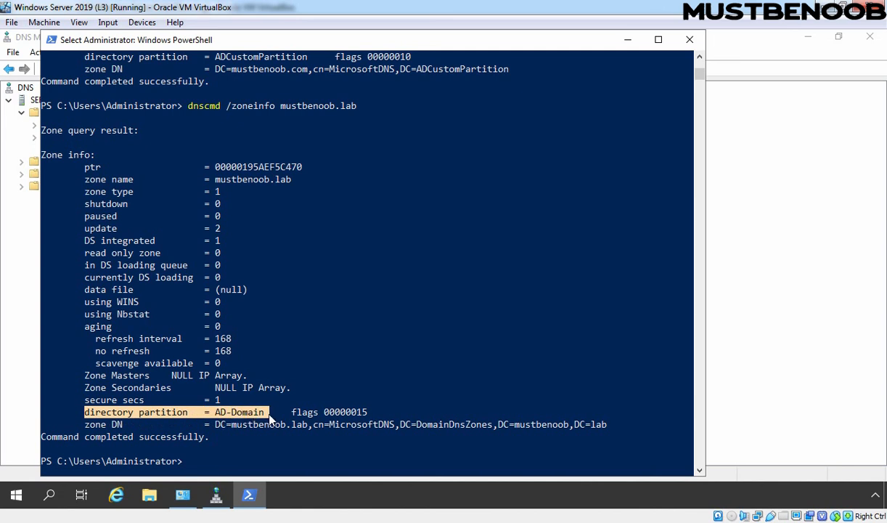